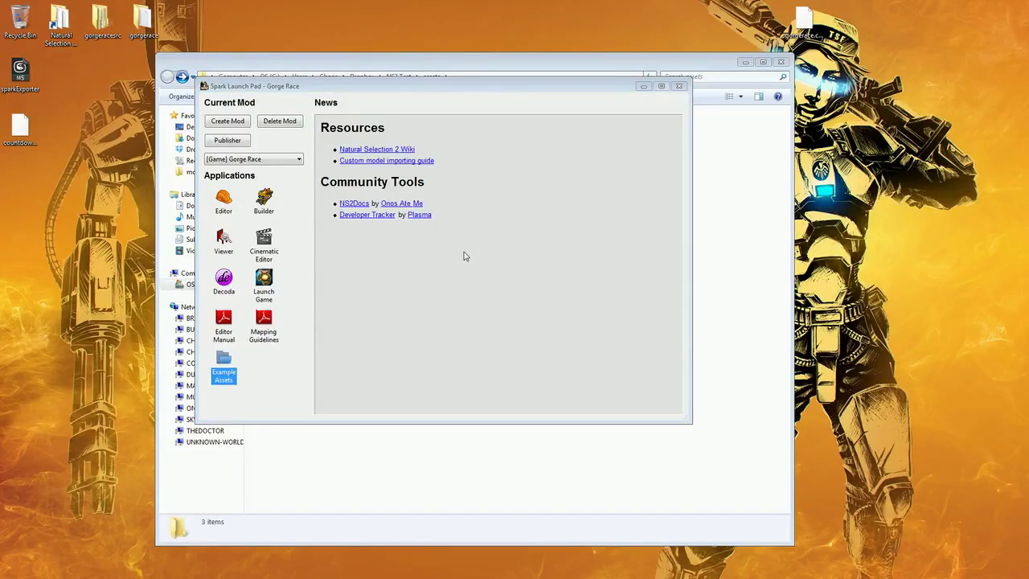
Reposition the Spark Launch Pad window to reveal the folder path.
{"action": "left_click_drag", "start_coordinate": [435, 91], "coordinate": [371, 146]}
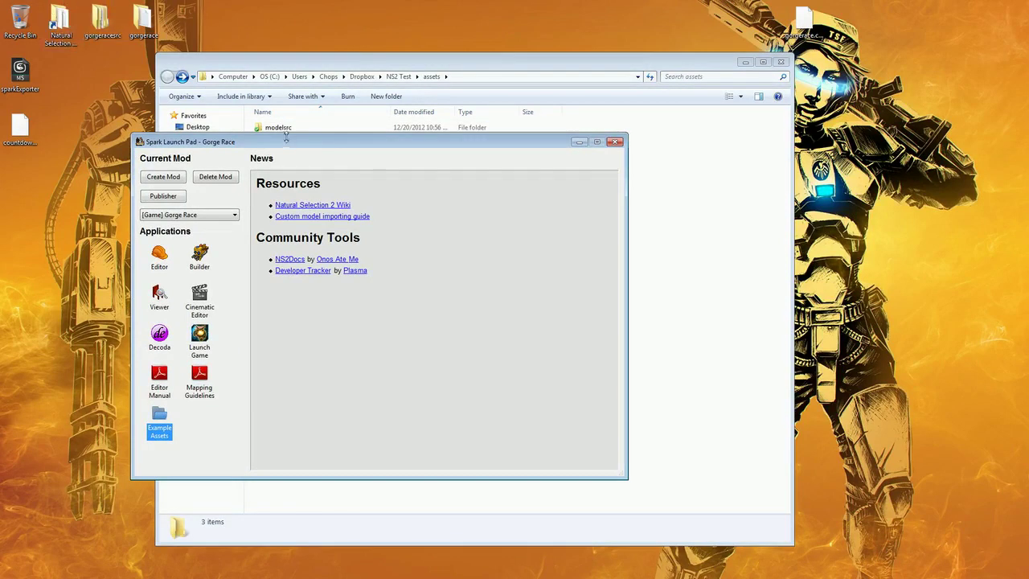
{"action": "left_click_drag", "start_coordinate": [284, 144], "coordinate": [209, 85]}
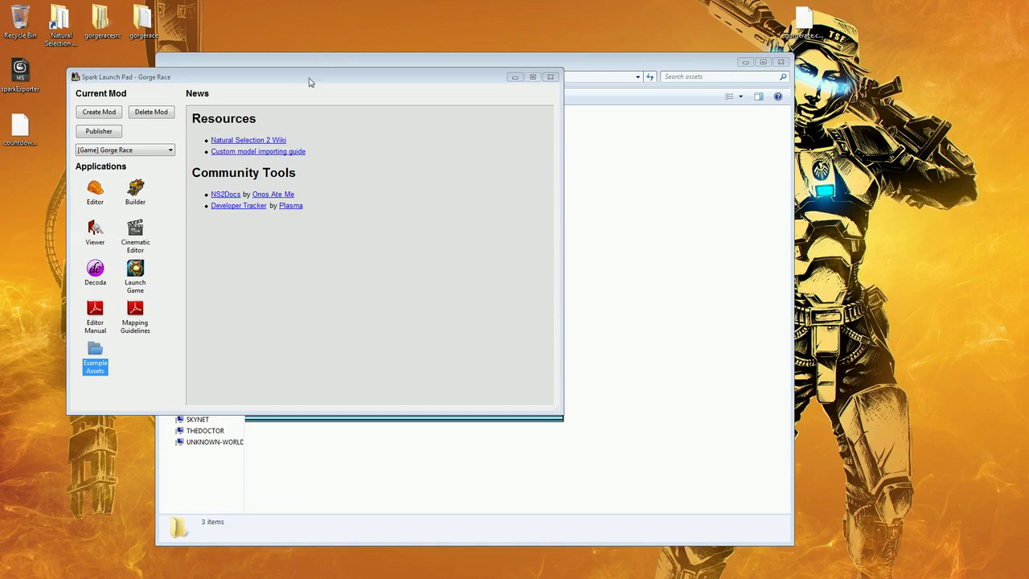
{"action": "left_click_drag", "start_coordinate": [309, 79], "coordinate": [329, 89]}
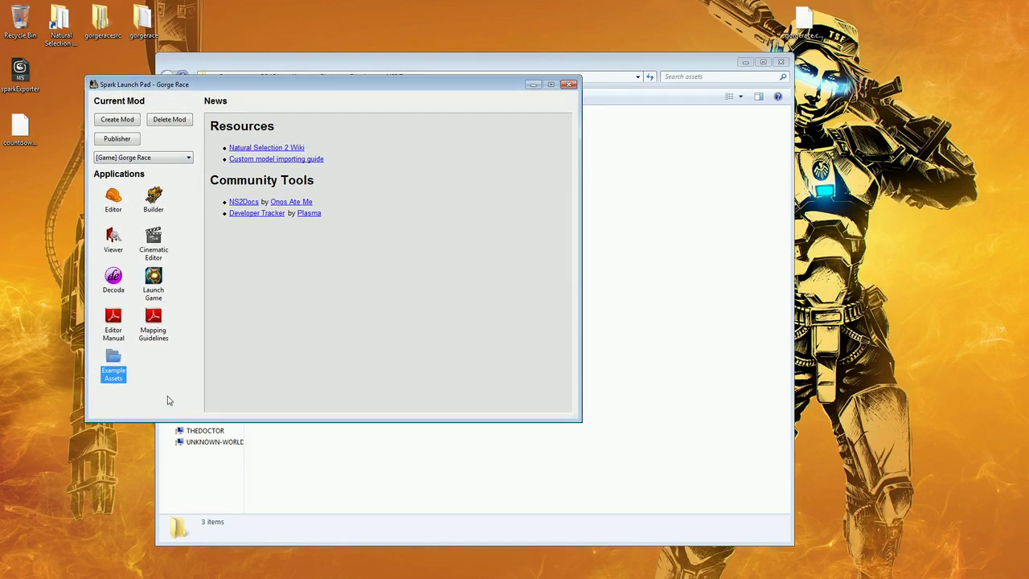
{"action": "left_click_drag", "start_coordinate": [279, 89], "coordinate": [282, 98]}
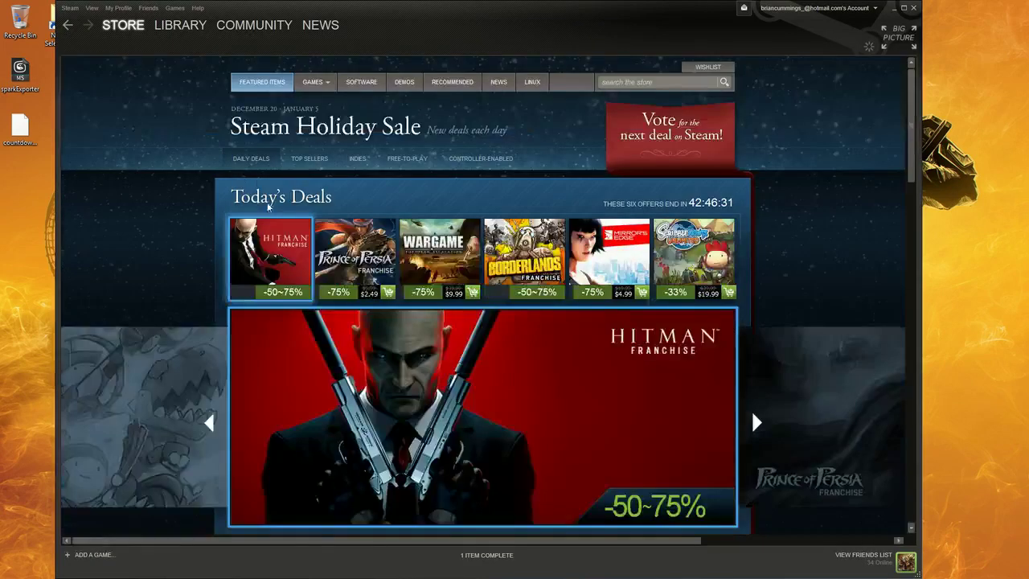
{"action": "scroll", "coordinate": [751, 408], "scroll_direction": "down", "scroll_amount": 1}
{"action": "scroll", "coordinate": [352, 328], "scroll_direction": "up", "scroll_amount": 2}
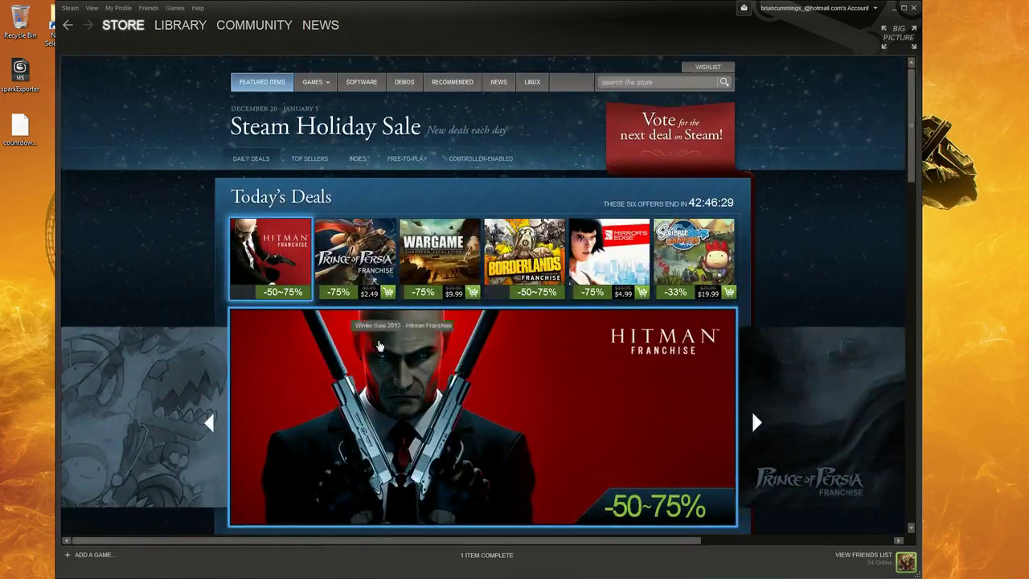
{"action": "scroll", "coordinate": [366, 341], "scroll_direction": "down", "scroll_amount": 6}
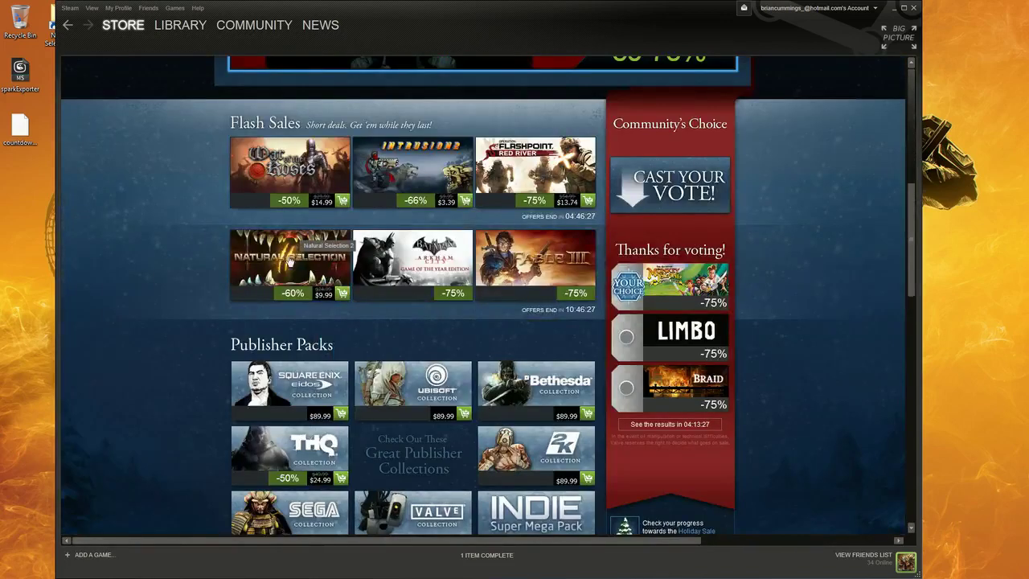
{"action": "scroll", "coordinate": [278, 276], "scroll_direction": "down", "scroll_amount": 6}
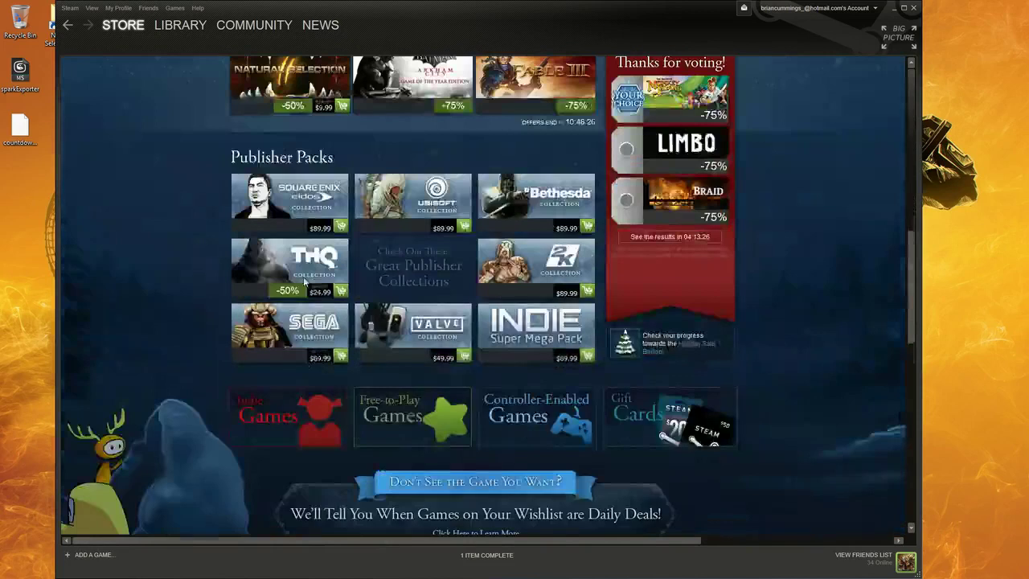
{"action": "scroll", "coordinate": [296, 336], "scroll_direction": "up", "scroll_amount": 6}
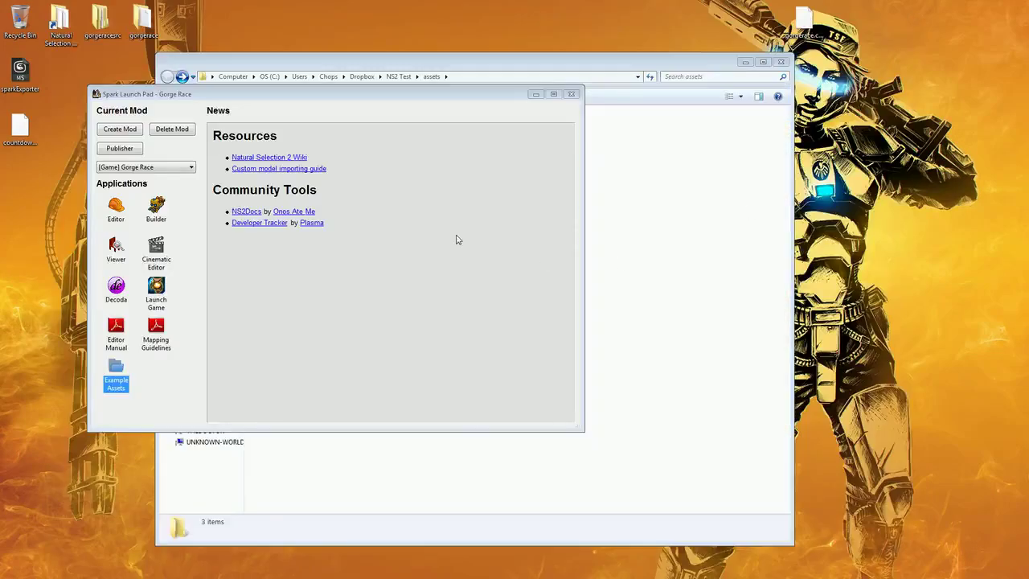
{"action": "left_click_drag", "start_coordinate": [294, 97], "coordinate": [331, 98]}
Browse the Example Assets folder, including modelsrc and soundsrc, then close it.
{"action": "double_click", "coordinate": [158, 368]}
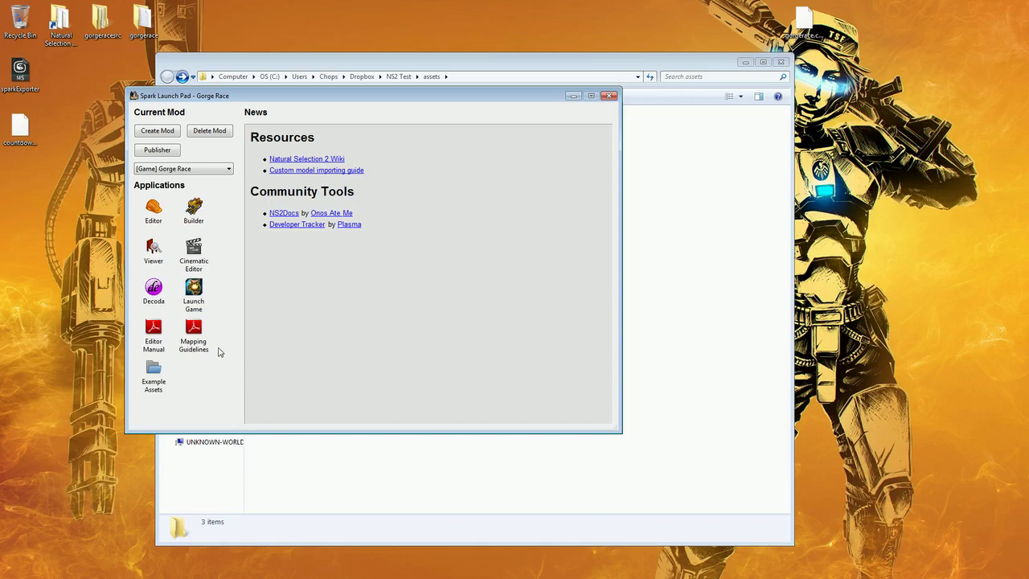
{"action": "left_click", "coordinate": [154, 372]}
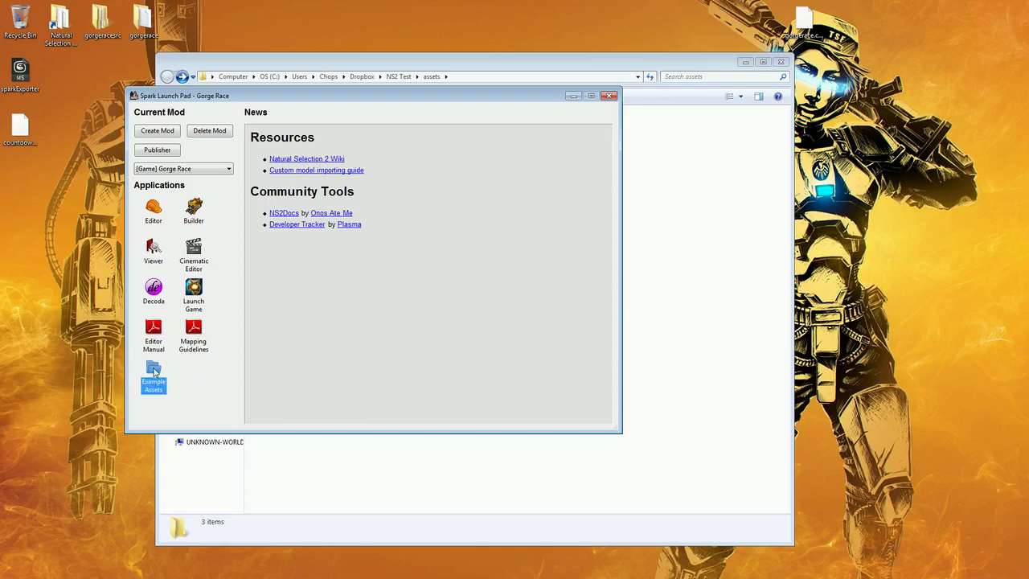
{"action": "double_click", "coordinate": [154, 371]}
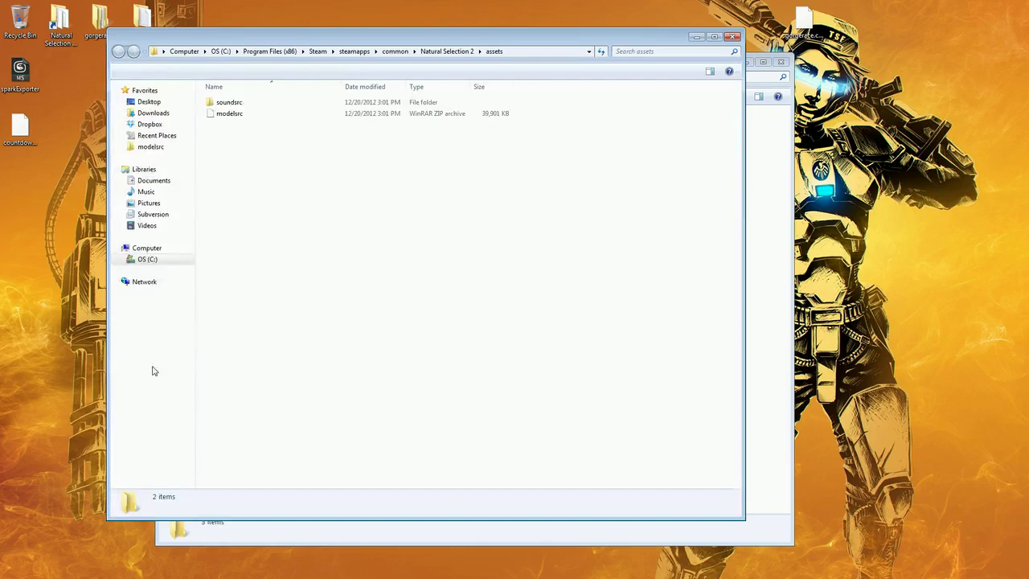
{"action": "left_click", "coordinate": [229, 113]}
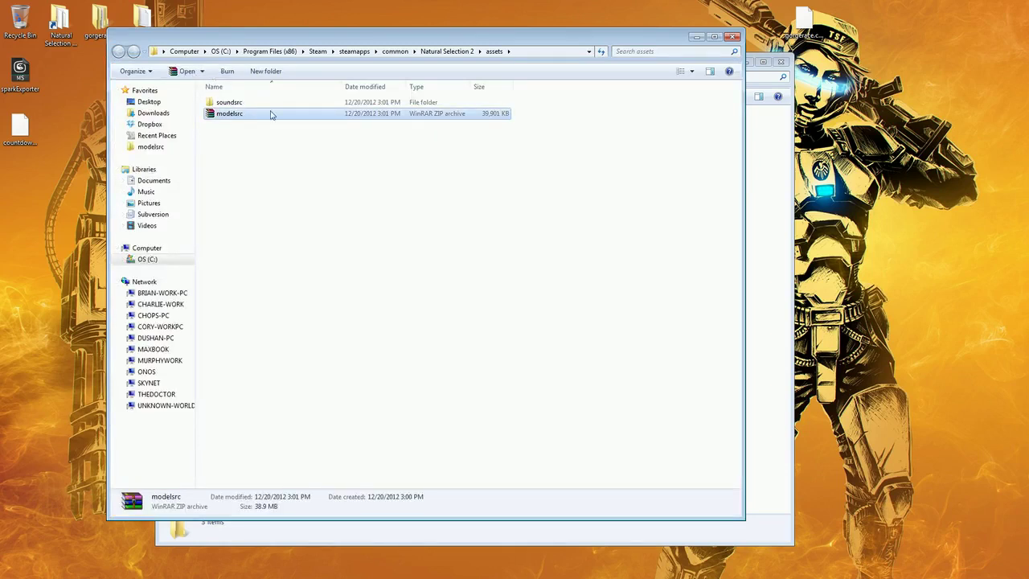
{"action": "double_click", "coordinate": [236, 103]}
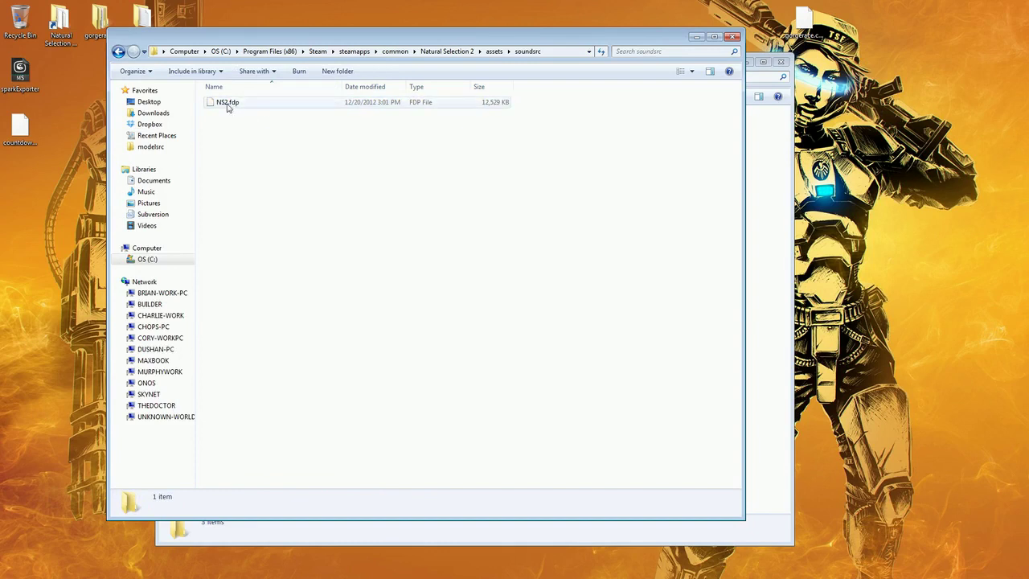
{"action": "key", "text": "BackSpace"}
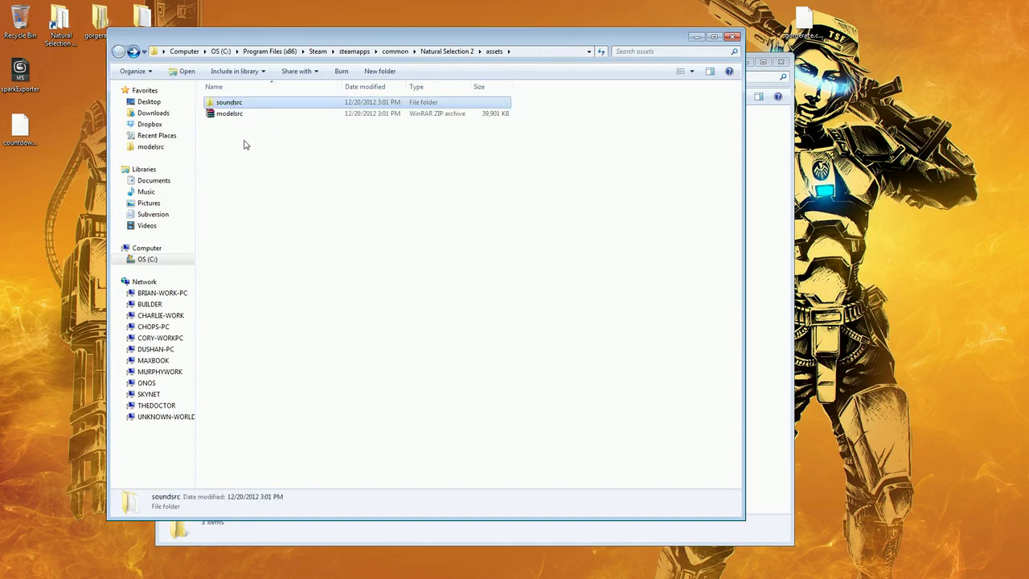
{"action": "left_click", "coordinate": [252, 140]}
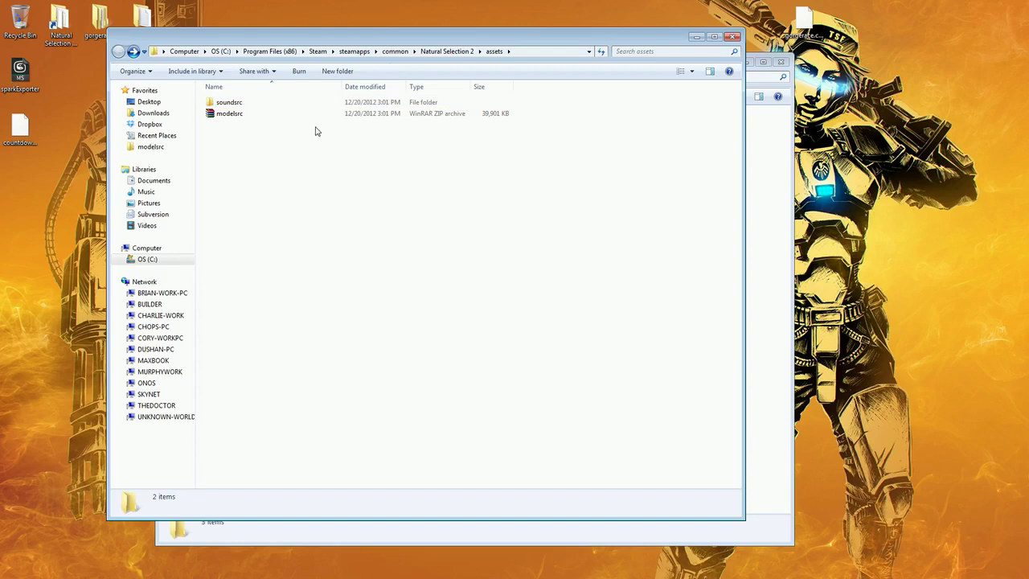
{"action": "left_click_drag", "start_coordinate": [396, 32], "coordinate": [435, 107]}
{"action": "left_click", "coordinate": [732, 93]}
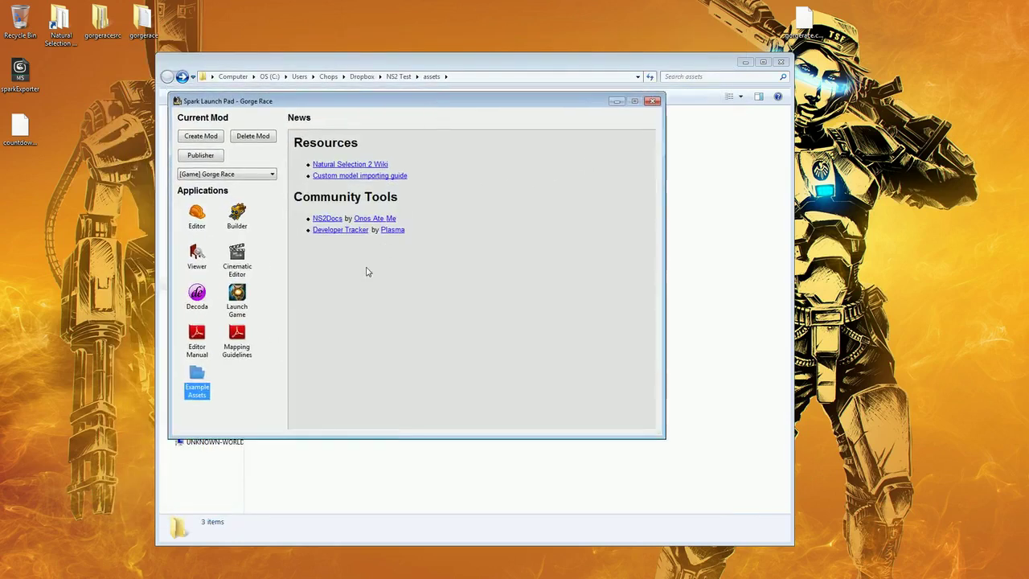
Deselect Example Assets and launch the Cinematic Editor from Applications.
{"action": "left_click", "coordinate": [260, 400]}
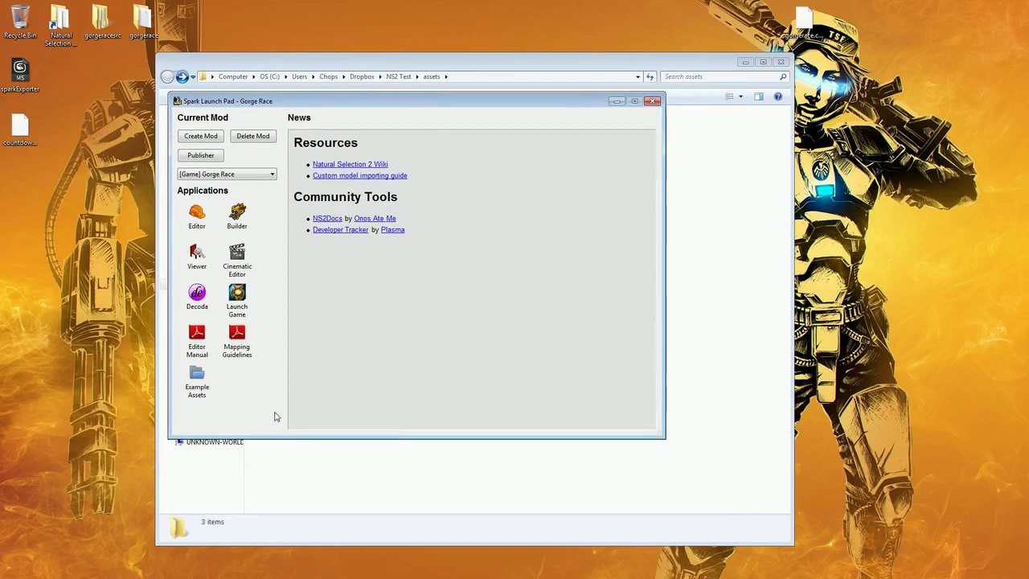
{"action": "left_click_drag", "start_coordinate": [299, 104], "coordinate": [298, 97]}
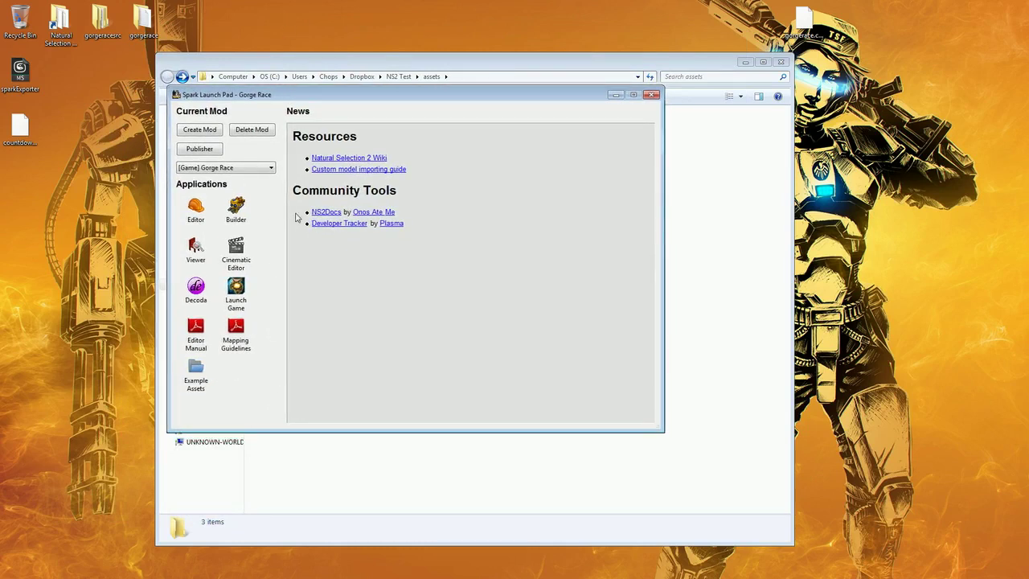
{"action": "double_click", "coordinate": [243, 262]}
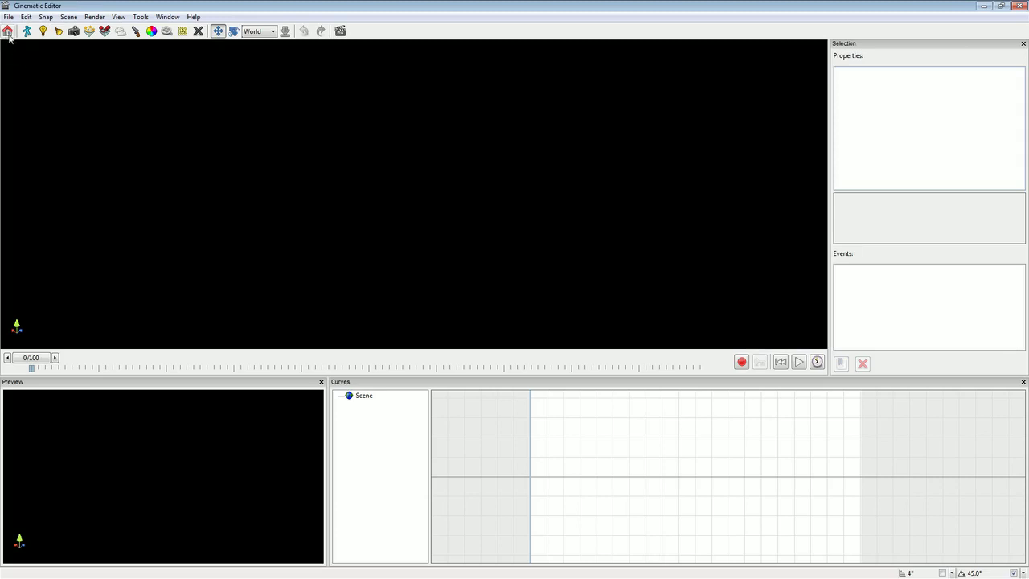
Set the scene's level to maps/cinematic_tutorial.level via Scene > Set Level.
{"action": "left_click", "coordinate": [68, 17]}
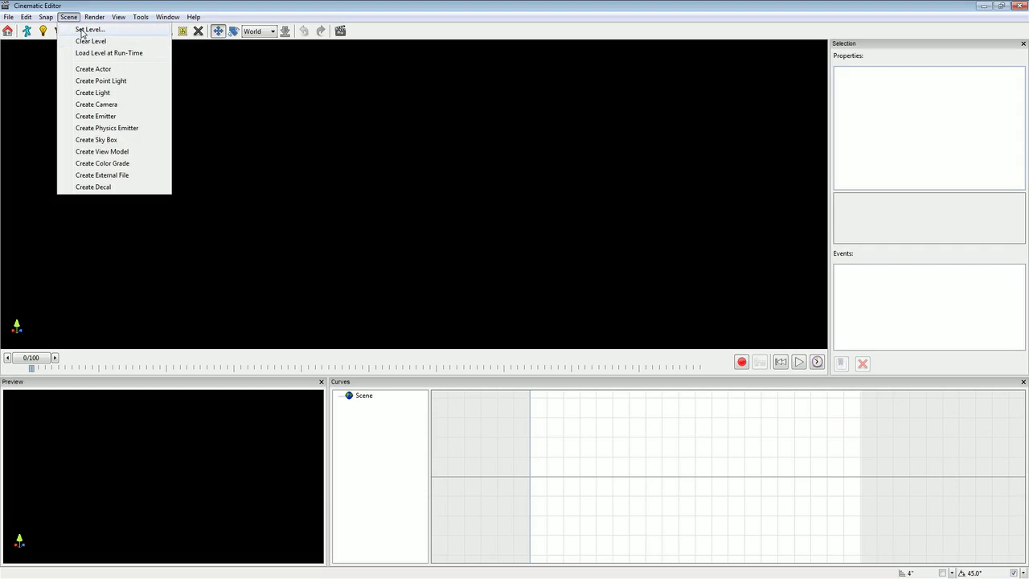
{"action": "left_click", "coordinate": [7, 34]}
{"action": "left_click", "coordinate": [7, 35]}
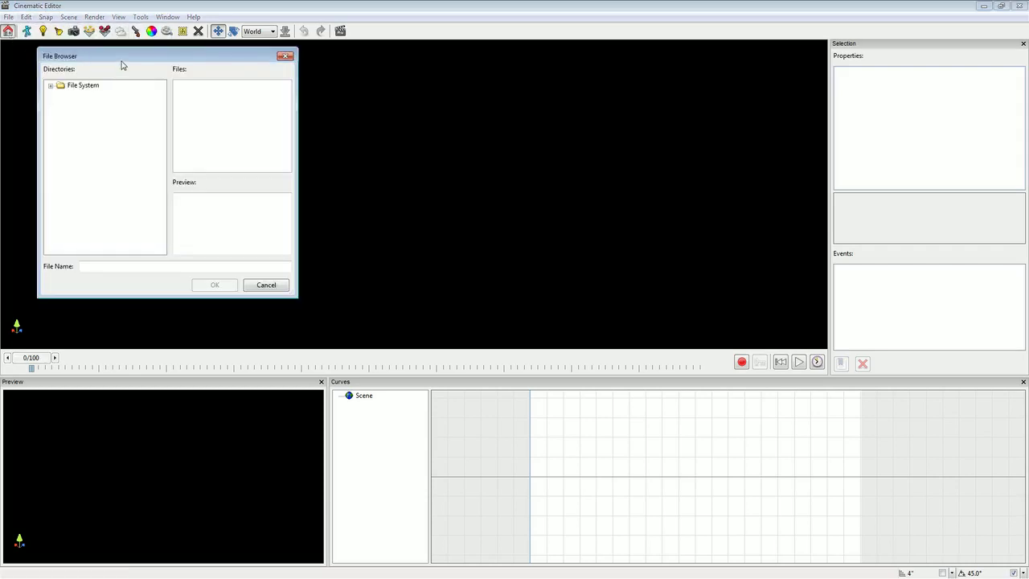
{"action": "left_click_drag", "start_coordinate": [122, 65], "coordinate": [250, 85]}
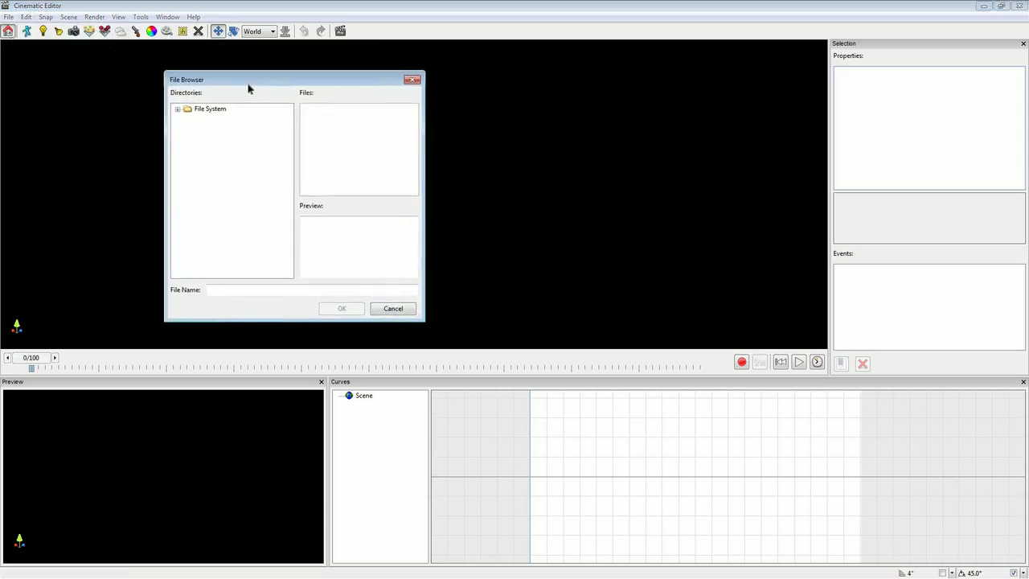
{"action": "double_click", "coordinate": [207, 104]}
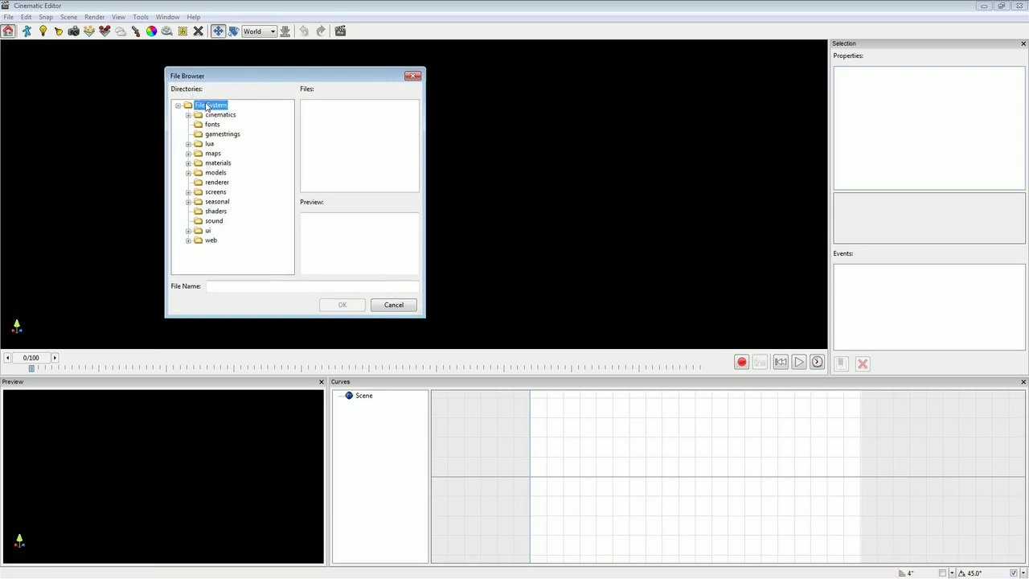
{"action": "left_click", "coordinate": [213, 154]}
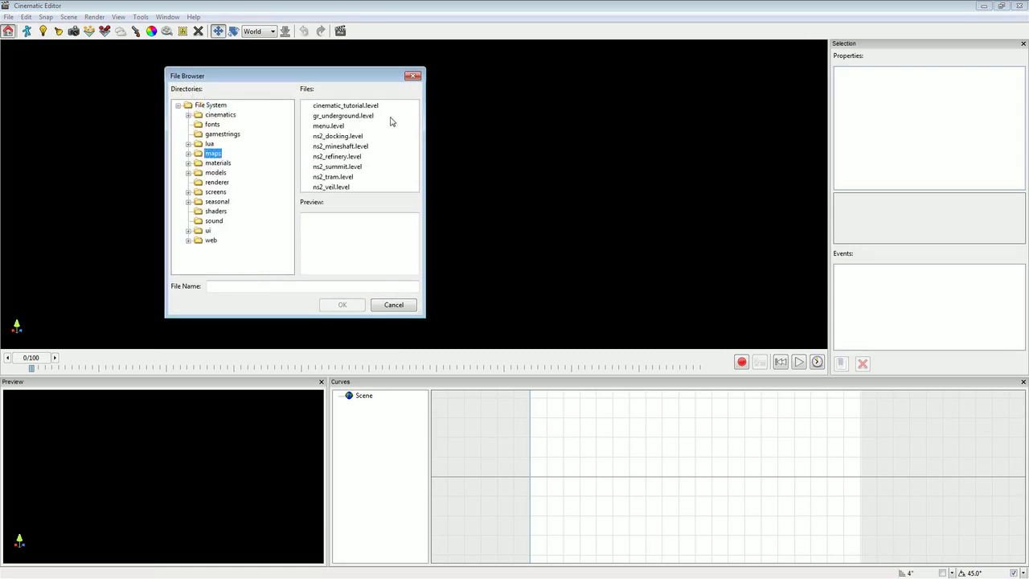
{"action": "left_click", "coordinate": [372, 166]}
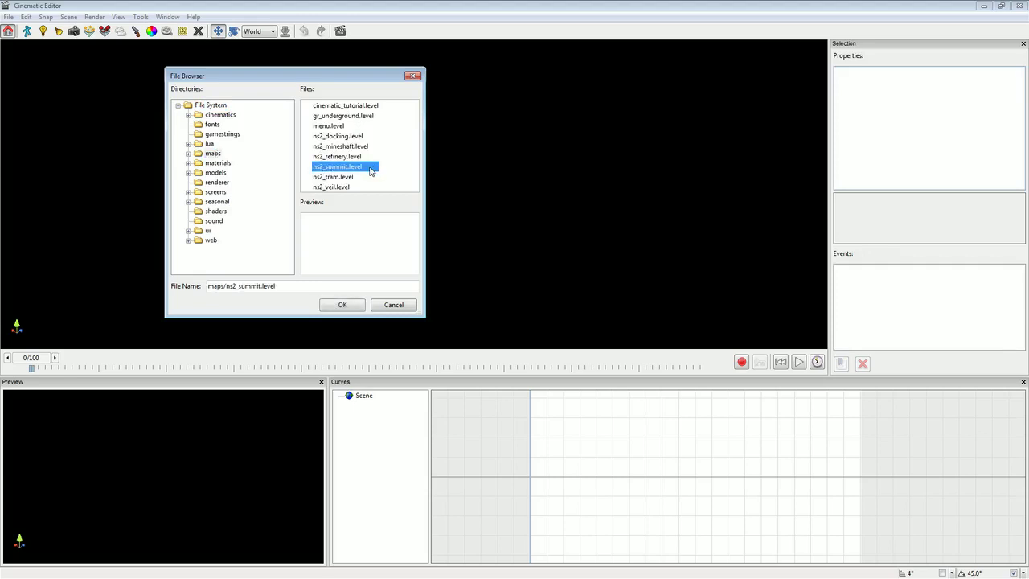
{"action": "left_click", "coordinate": [360, 107]}
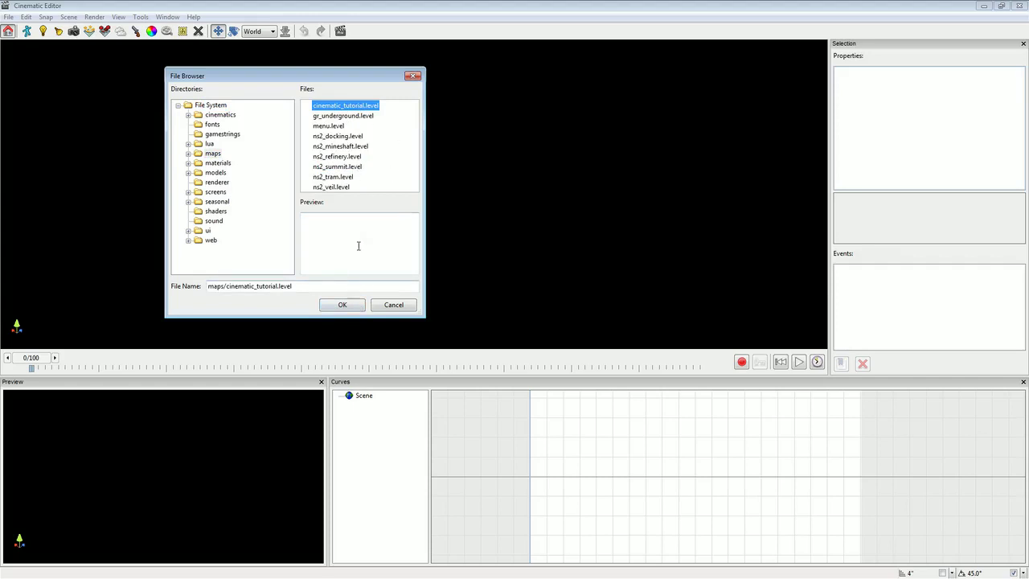
{"action": "left_click", "coordinate": [349, 306]}
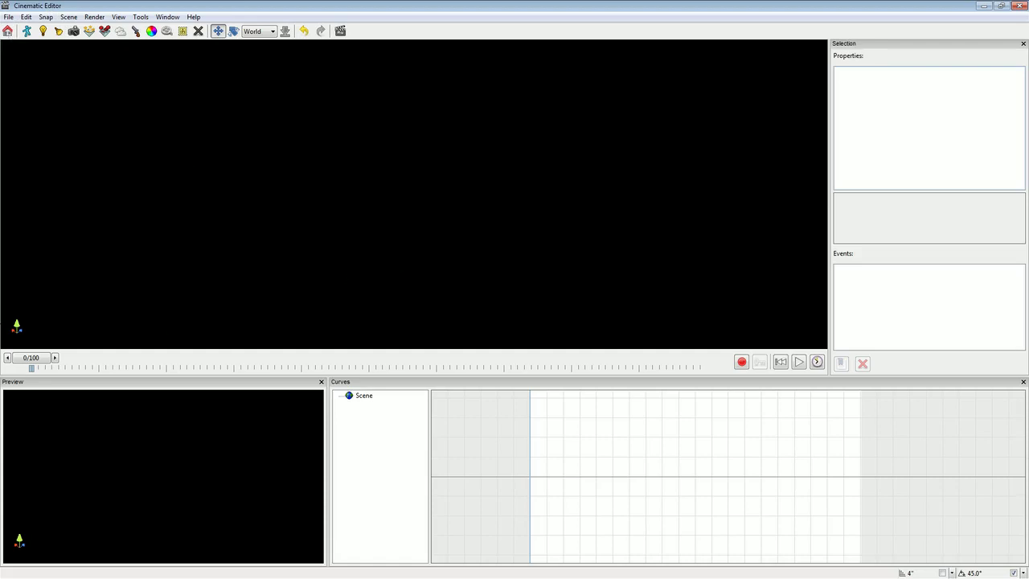
Turn on the toolbar render toggle so the viewport shows the corridor level.
{"action": "left_click", "coordinate": [77, 35]}
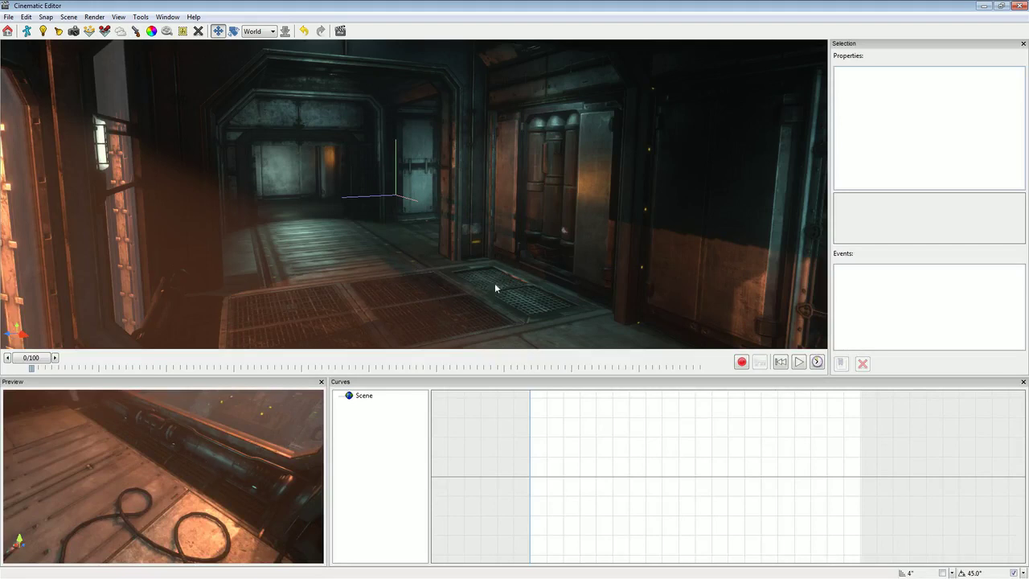
Fly the viewport camera forward along the corridor toward the far doors.
{"action": "mouse_move", "coordinate": [398, 208]}
{"action": "right_mouse_down"}
{"action": "mouse_move", "coordinate": [385, 189]}
{"action": "mouse_move", "coordinate": [413, 194]}
{"action": "right_mouse_up"}
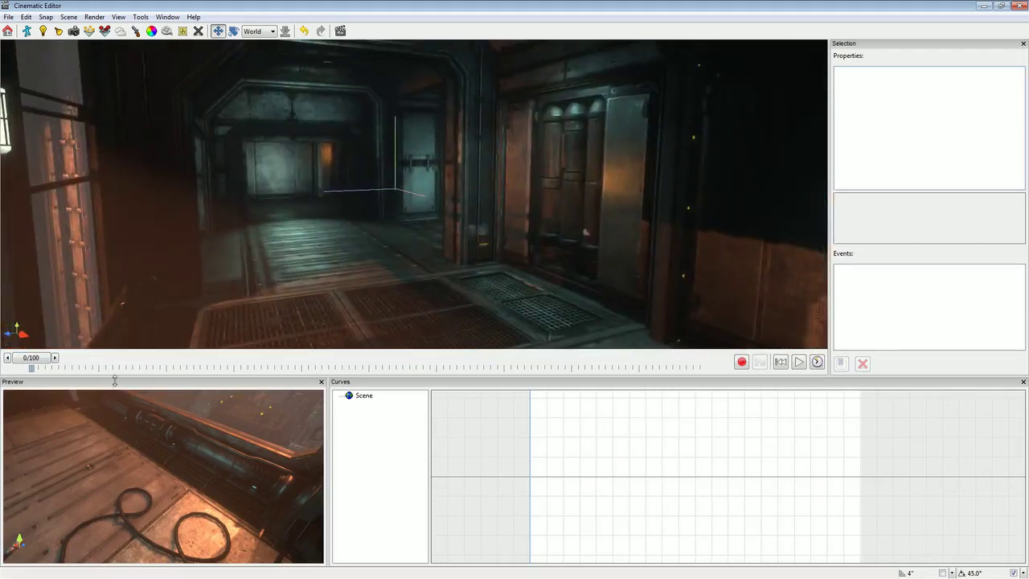
{"action": "mouse_move", "coordinate": [329, 300]}
{"action": "right_mouse_down"}
{"action": "mouse_move", "coordinate": [312, 315]}
{"action": "mouse_move", "coordinate": [321, 313]}
{"action": "right_mouse_up"}
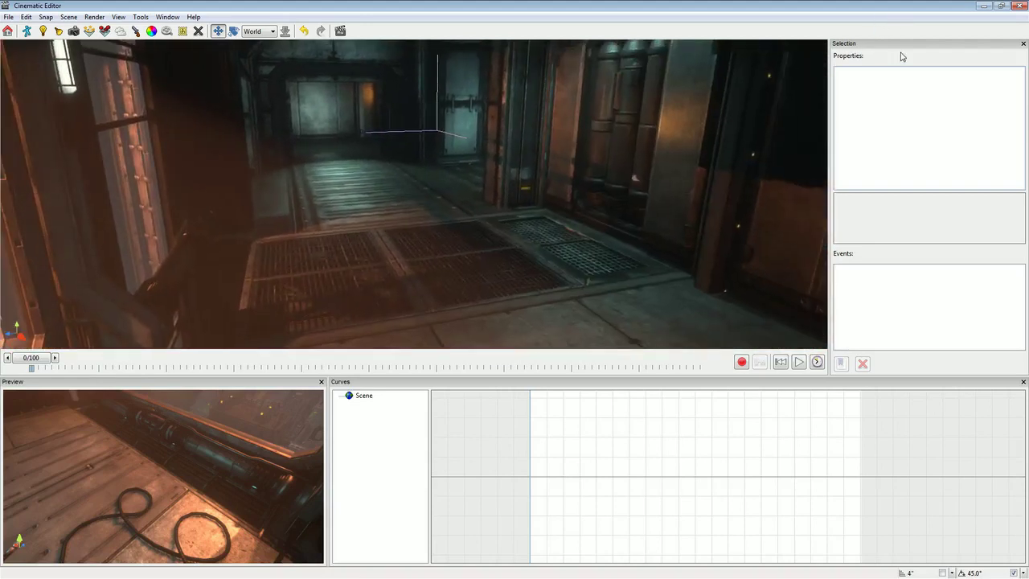